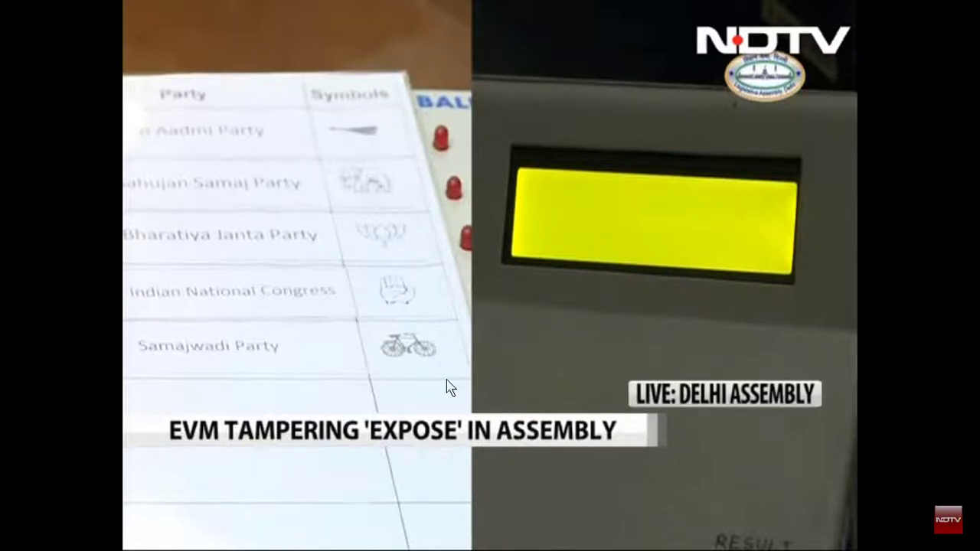
# Pause the EVM vote machine video and exit full-screen playback.
pyautogui.click(446, 386)
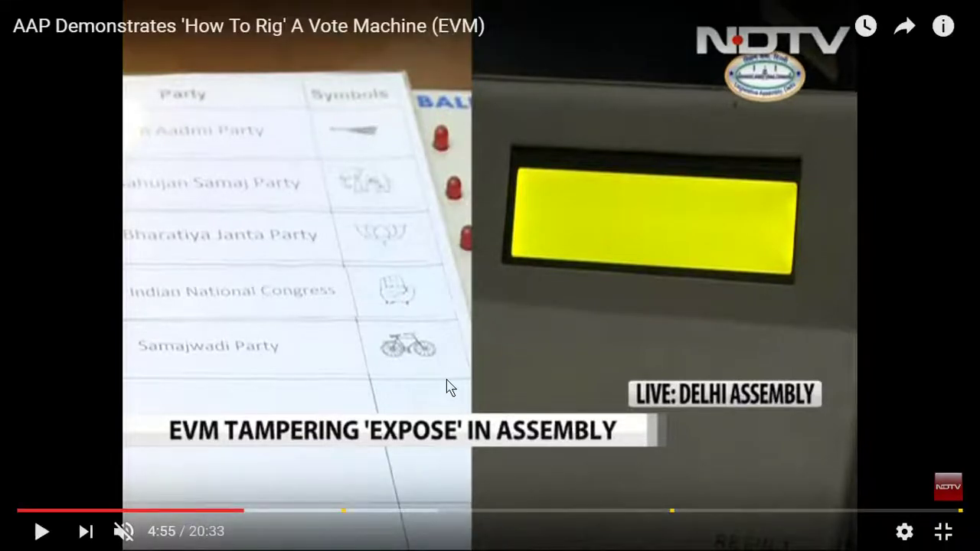
pyautogui.click(447, 386)
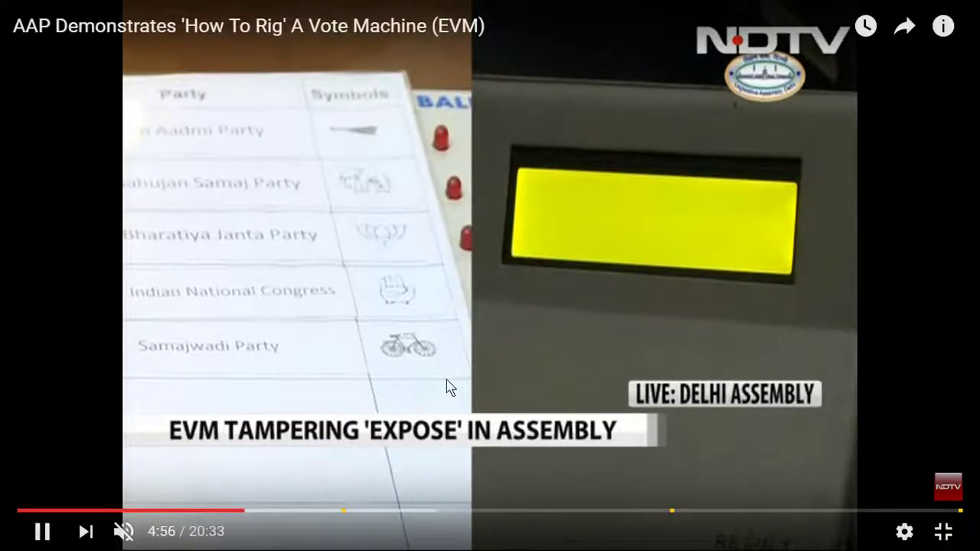
pyautogui.click(446, 387)
pyautogui.click(447, 387)
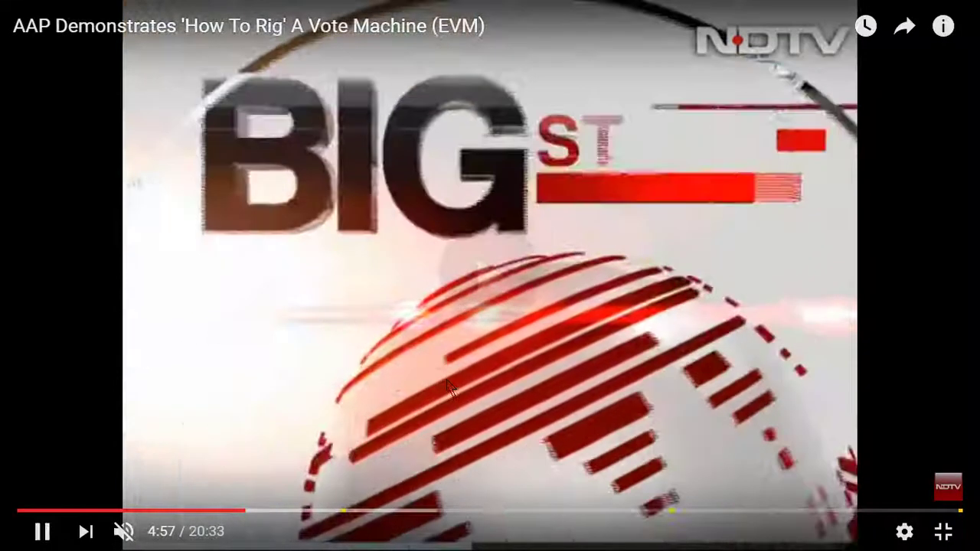
pyautogui.click(446, 386)
pyautogui.press('Escape')
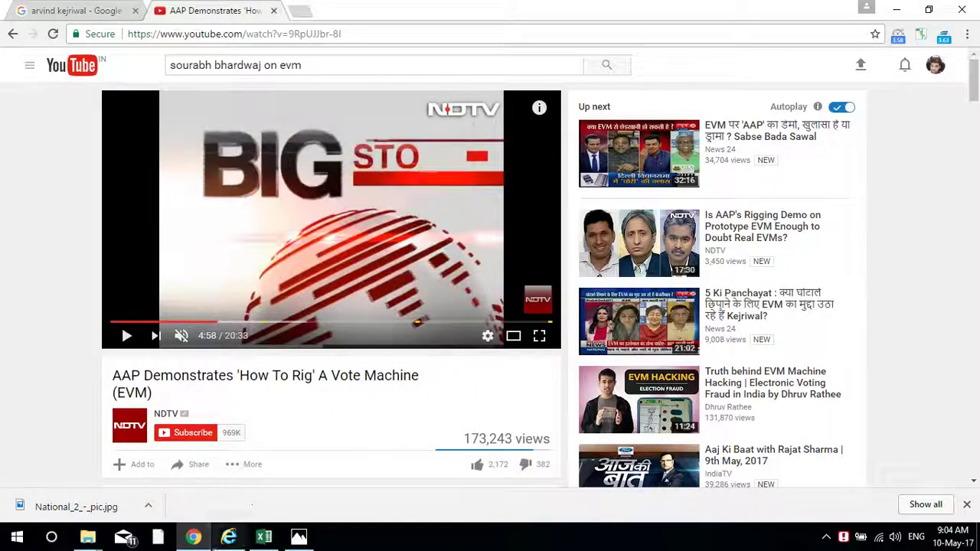
# Switch to the Excel vote workbook and examine AAP's hourly votes on Sheet1 from 8:00 AM through to its total.
pyautogui.click(264, 538)
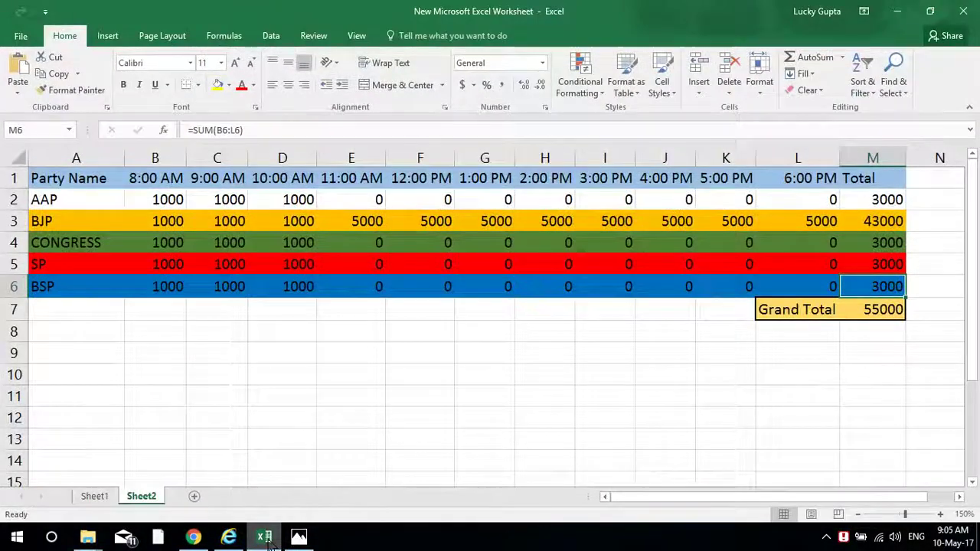
pyautogui.click(100, 497)
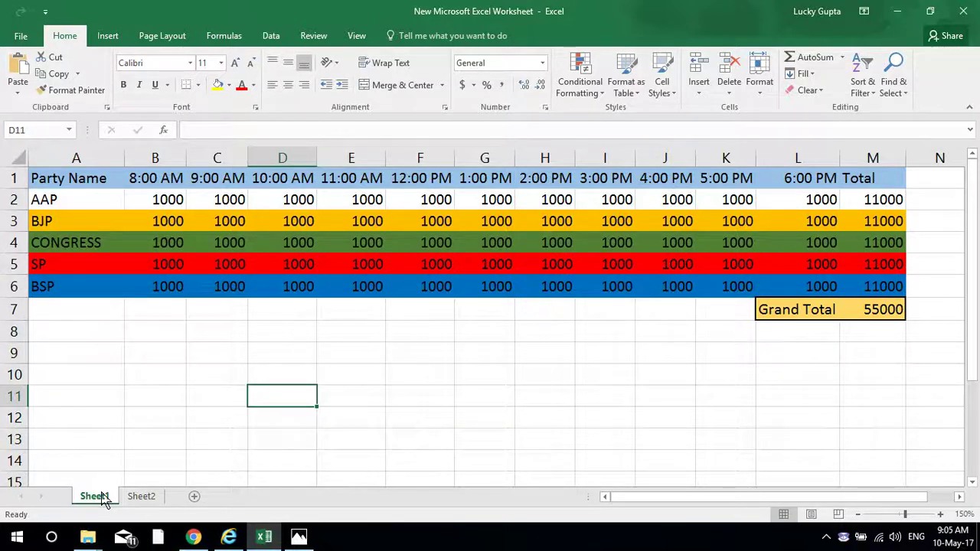
pyautogui.click(64, 199)
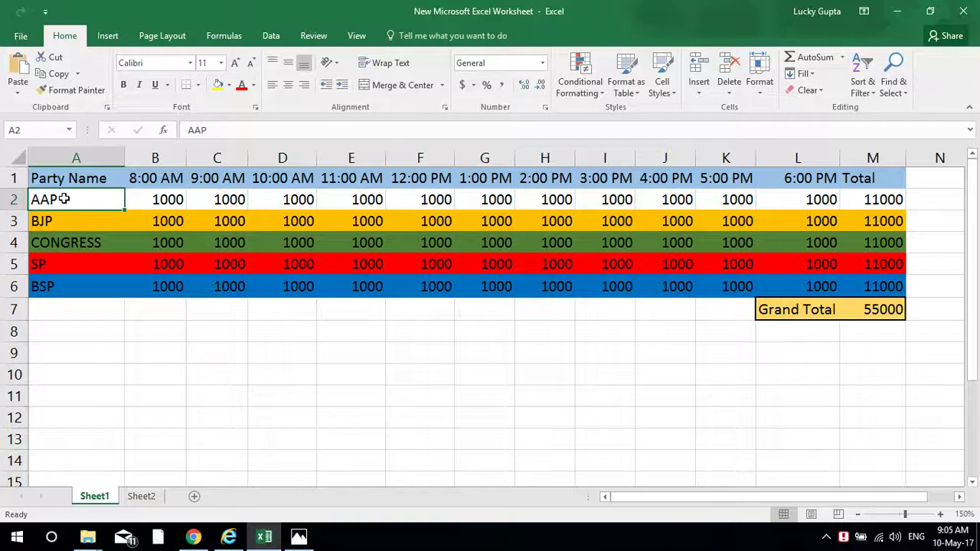
pyautogui.press('Right')
pyautogui.press('Right')
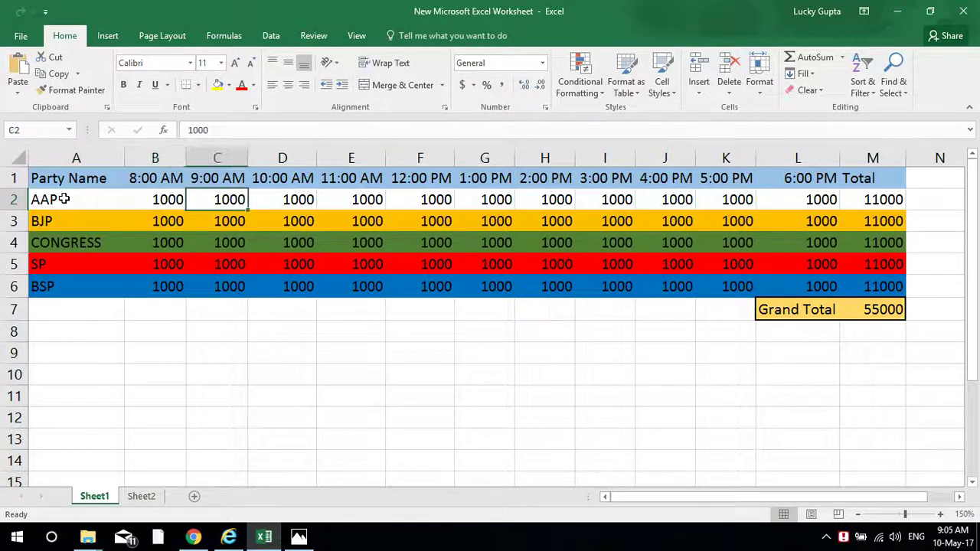
pyautogui.press('Right')
pyautogui.press('Right')
pyautogui.press('Right')
pyautogui.press('Right')
pyautogui.press('Right')
pyautogui.press('Right')
pyautogui.press('Right')
pyautogui.press('Right')
pyautogui.press('Right')
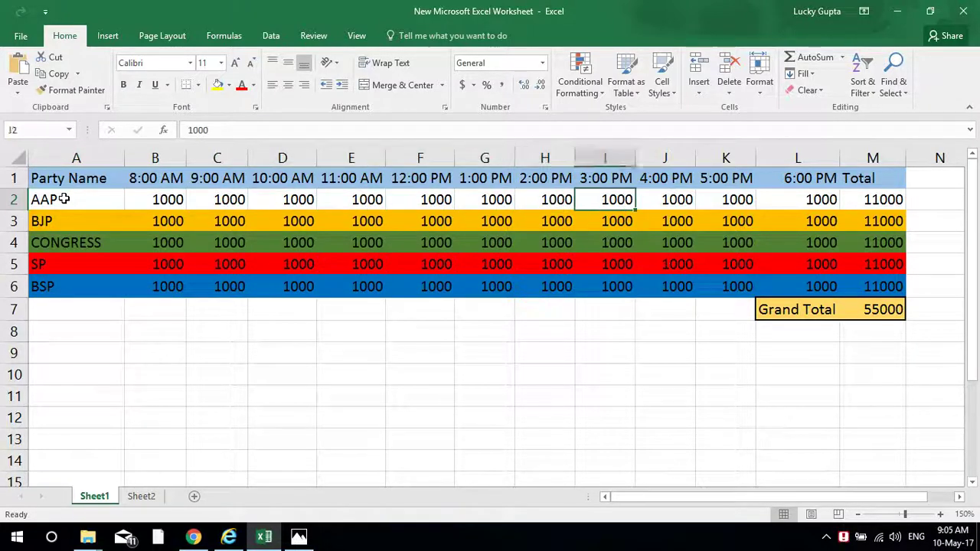
pyautogui.press('Right')
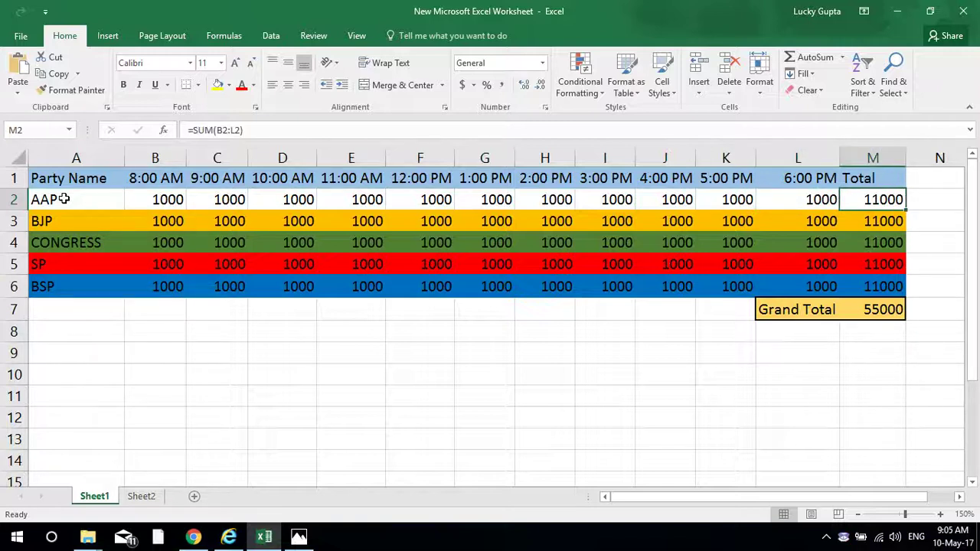
# Check the total votes of BJP, CONGRESS, SP and BSP one after another on Sheet1.
pyautogui.press('Down')
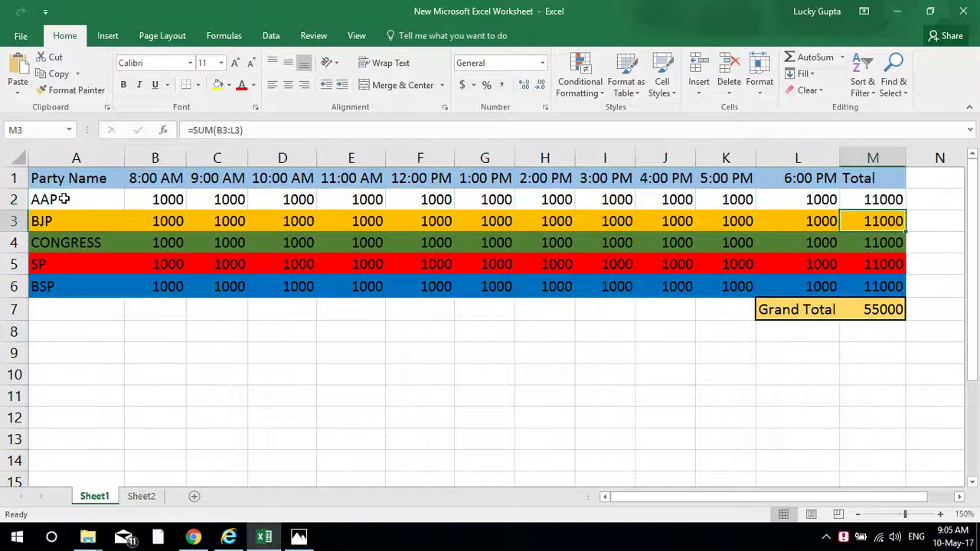
pyautogui.press('Down')
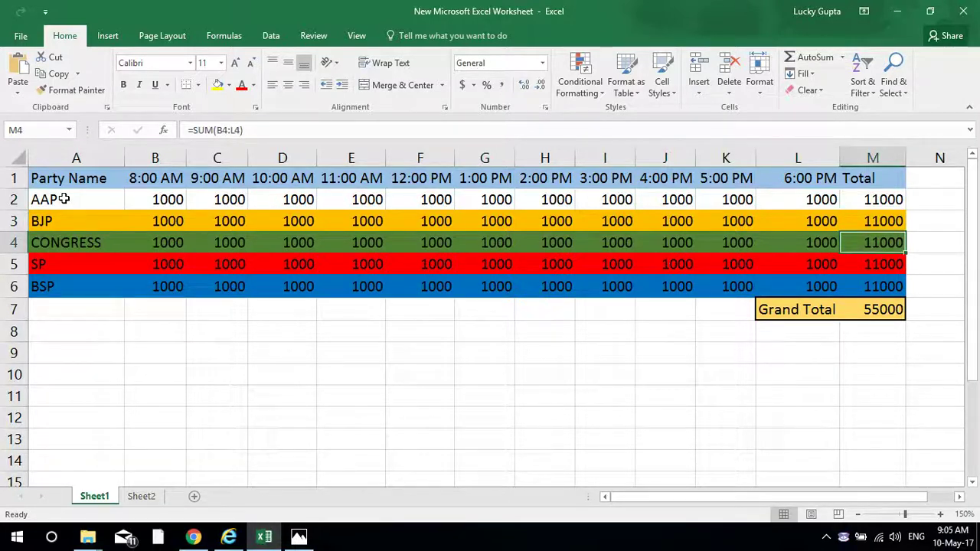
pyautogui.press('Down')
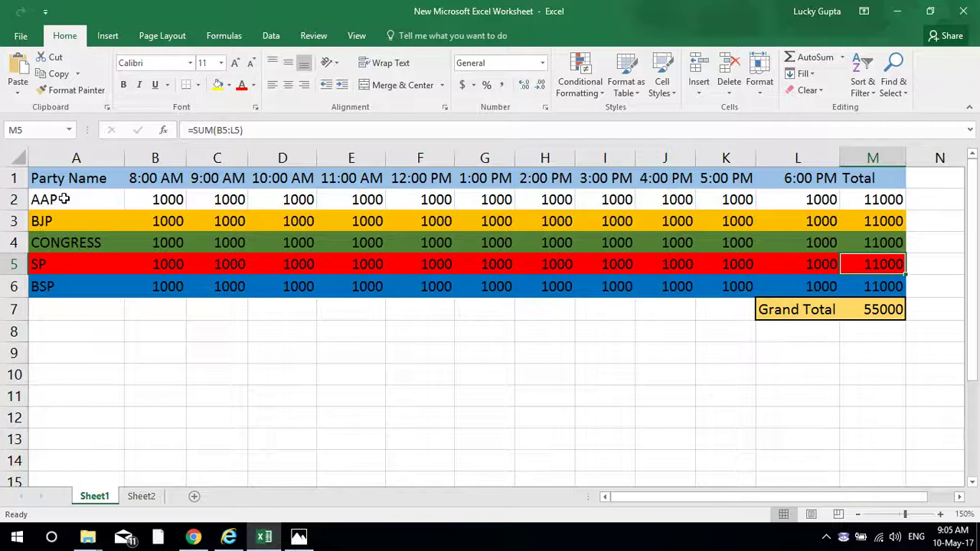
pyautogui.press('Down')
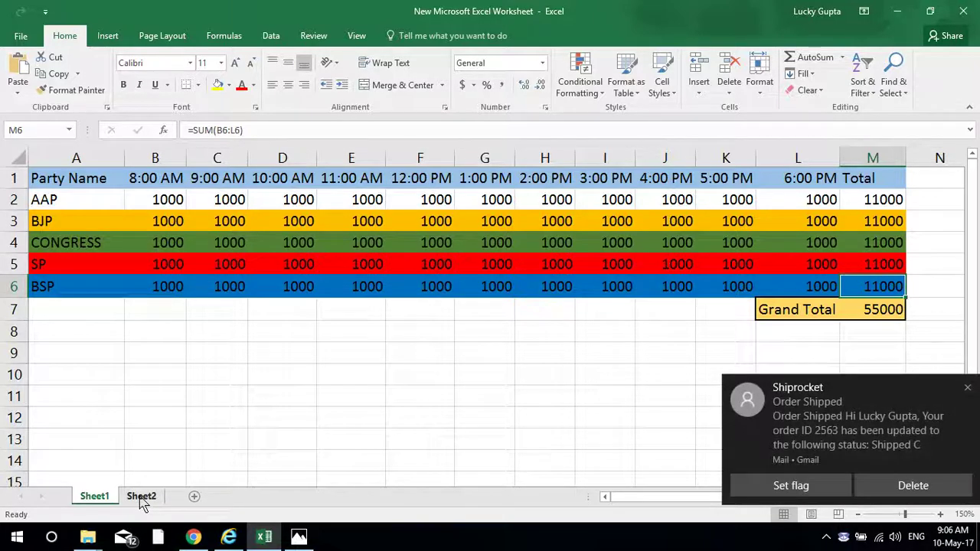
# Show Sheet2, dismiss the mail notification and examine AAP's votes from 8:00 AM to 10:00 AM.
pyautogui.click(141, 496)
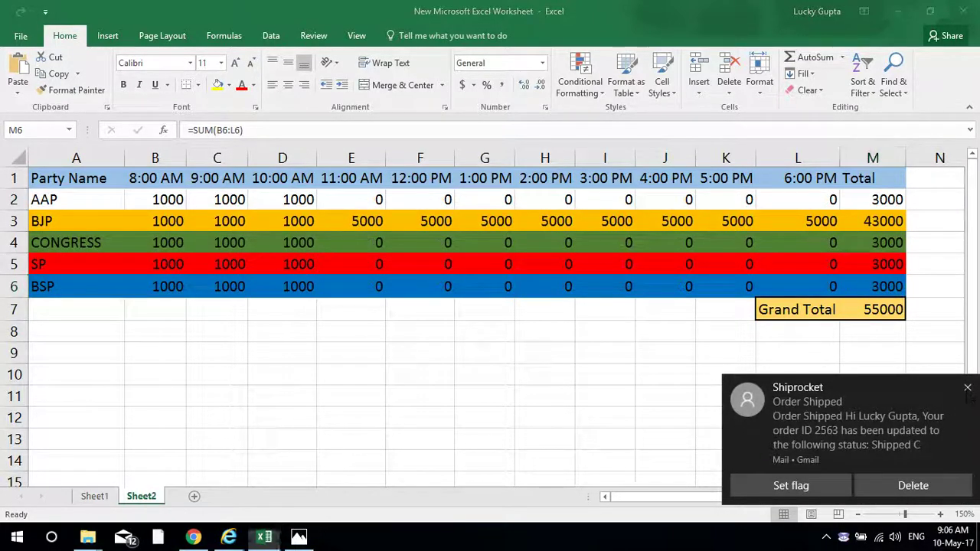
pyautogui.click(968, 389)
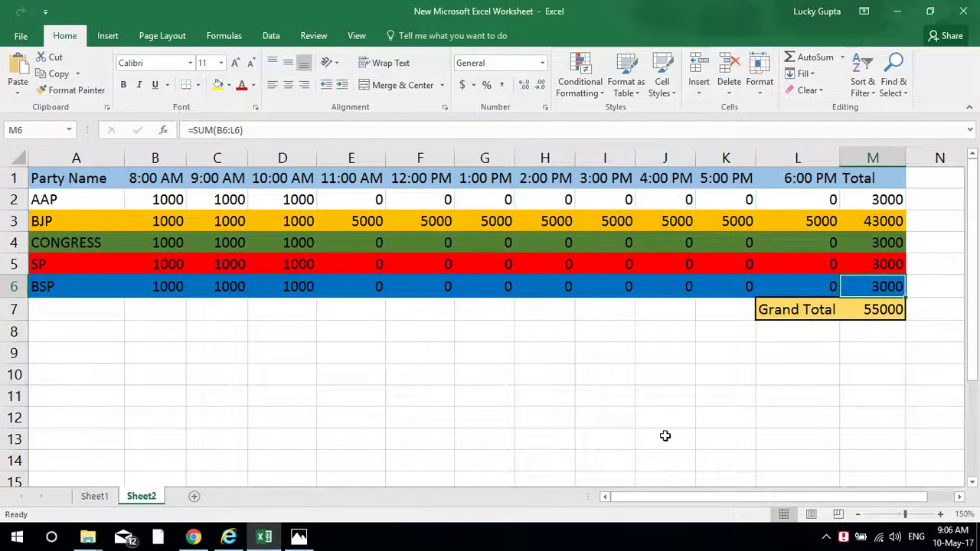
pyautogui.click(180, 200)
pyautogui.click(283, 199)
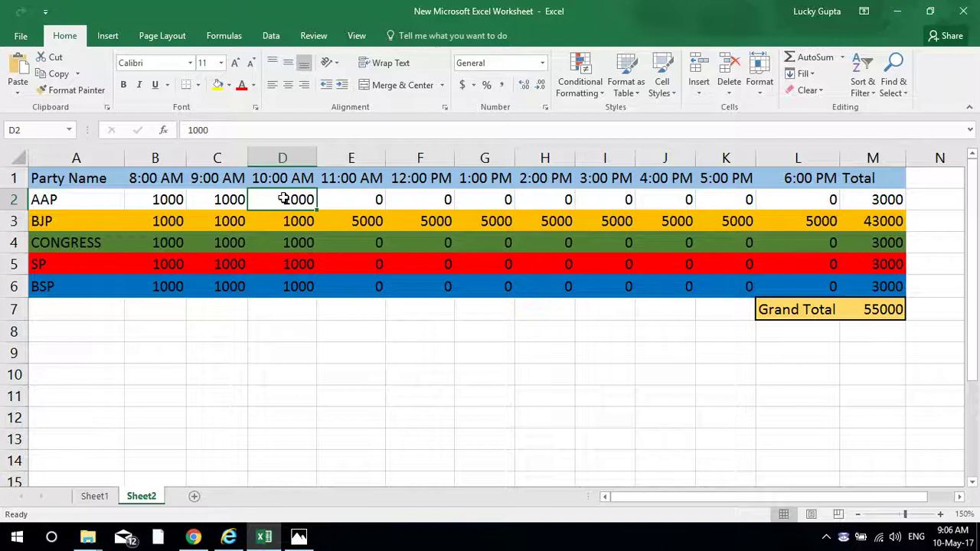
# Examine BJP's hourly votes on Sheet2 from 10:00 AM onward through to its total.
pyautogui.press('Down')
pyautogui.press('Right')
pyautogui.press('Right')
pyautogui.press('Right')
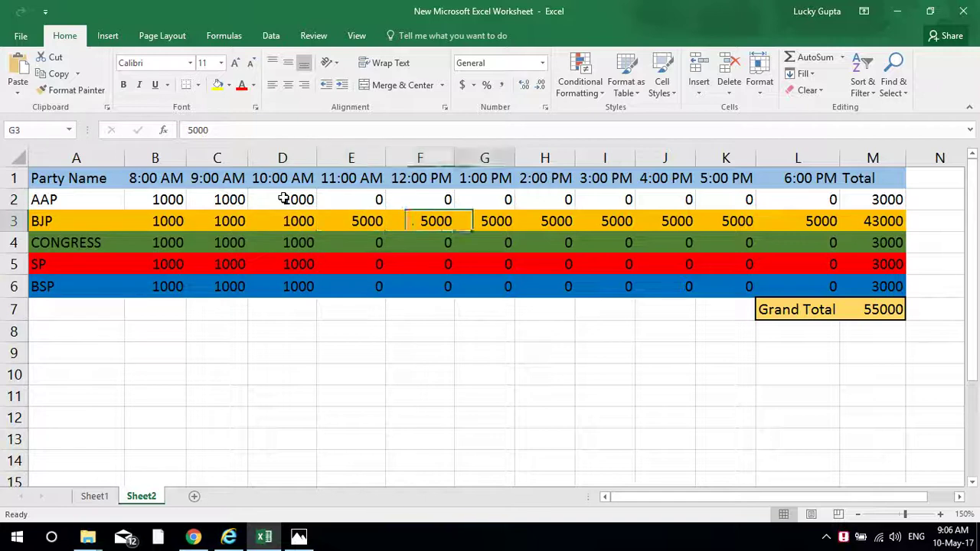
pyautogui.press('Right')
pyautogui.press('Right')
pyautogui.press('Right')
pyautogui.press('Right')
pyautogui.press('Right')
pyautogui.press('Right')
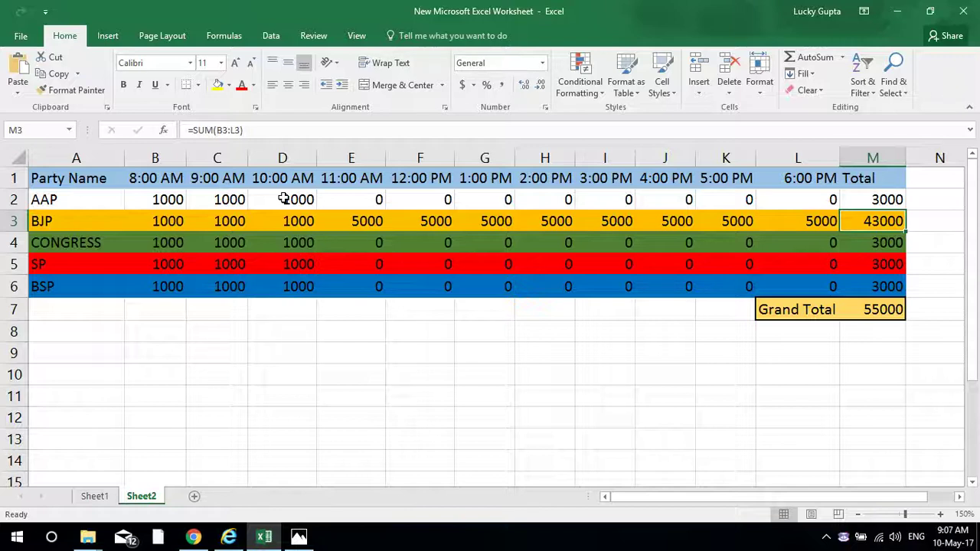
# Compare the Total column values of all five parties on Sheet2, ending on BJP's total.
pyautogui.press('Up')
pyautogui.press('Down')
pyautogui.press('Down')
pyautogui.press('Down')
pyautogui.press('Down')
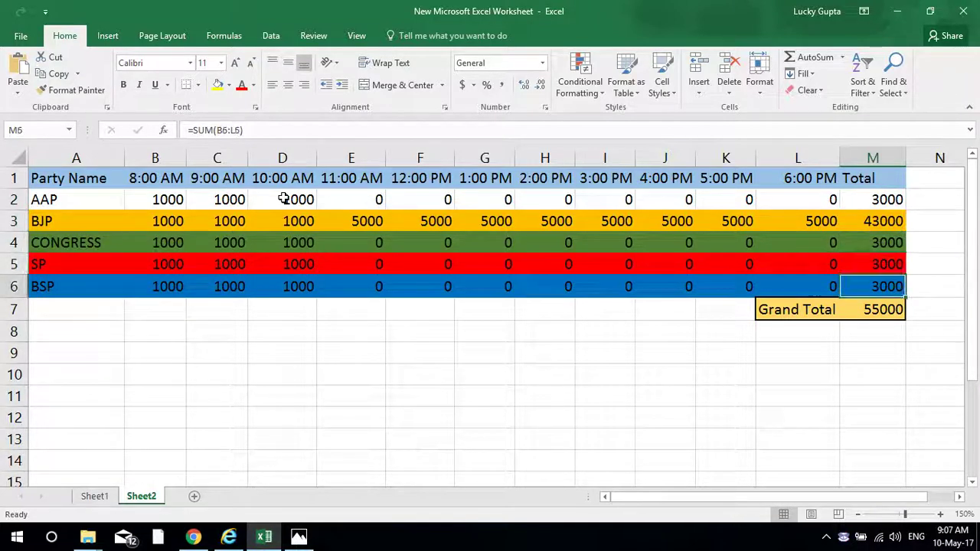
pyautogui.press('Up')
pyautogui.press('Up')
pyautogui.press('Up')
pyautogui.press('Up')
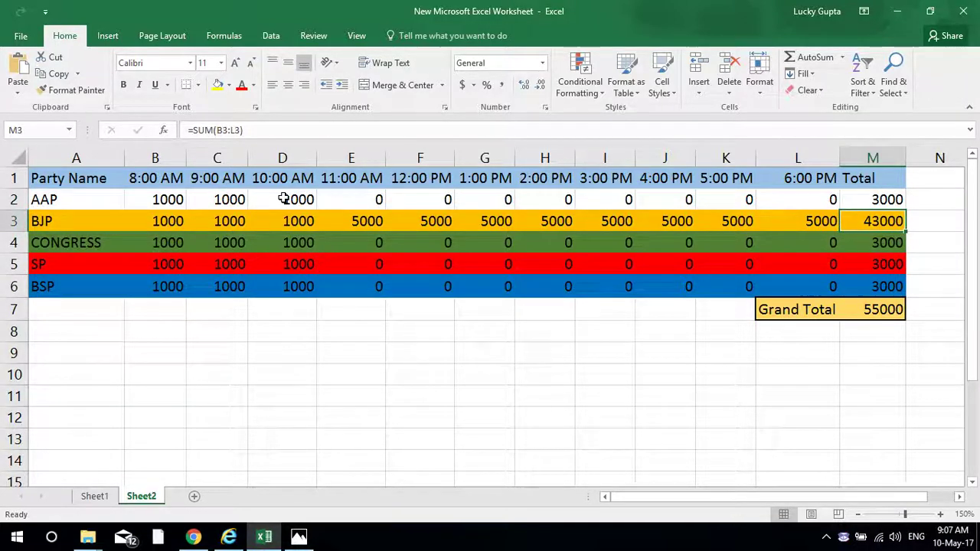